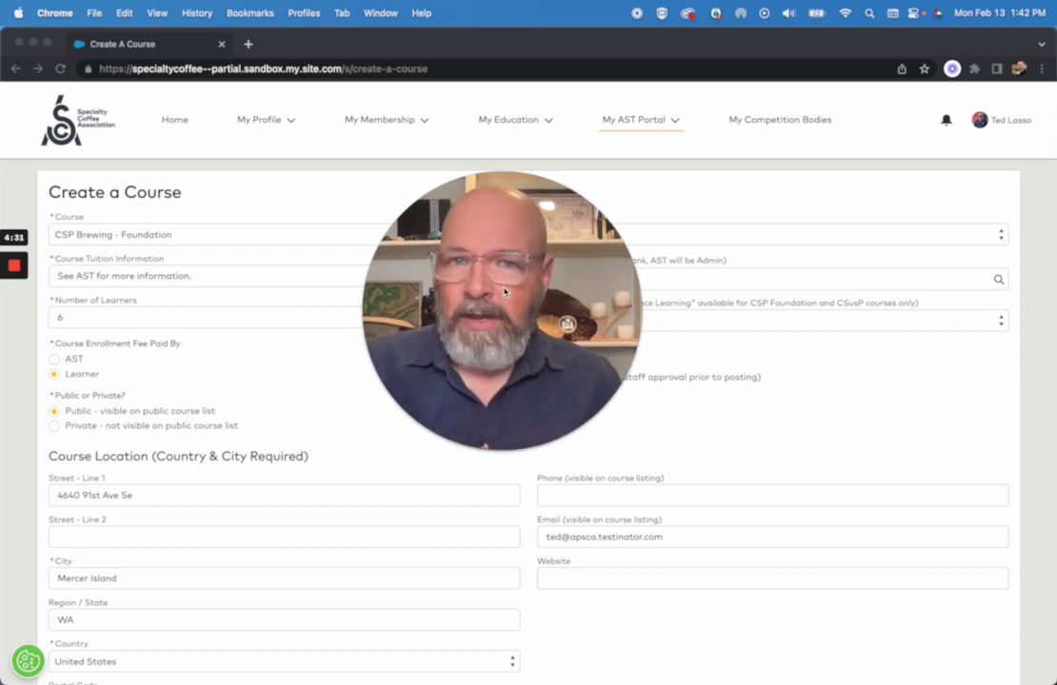
mouse_move(529, 221)
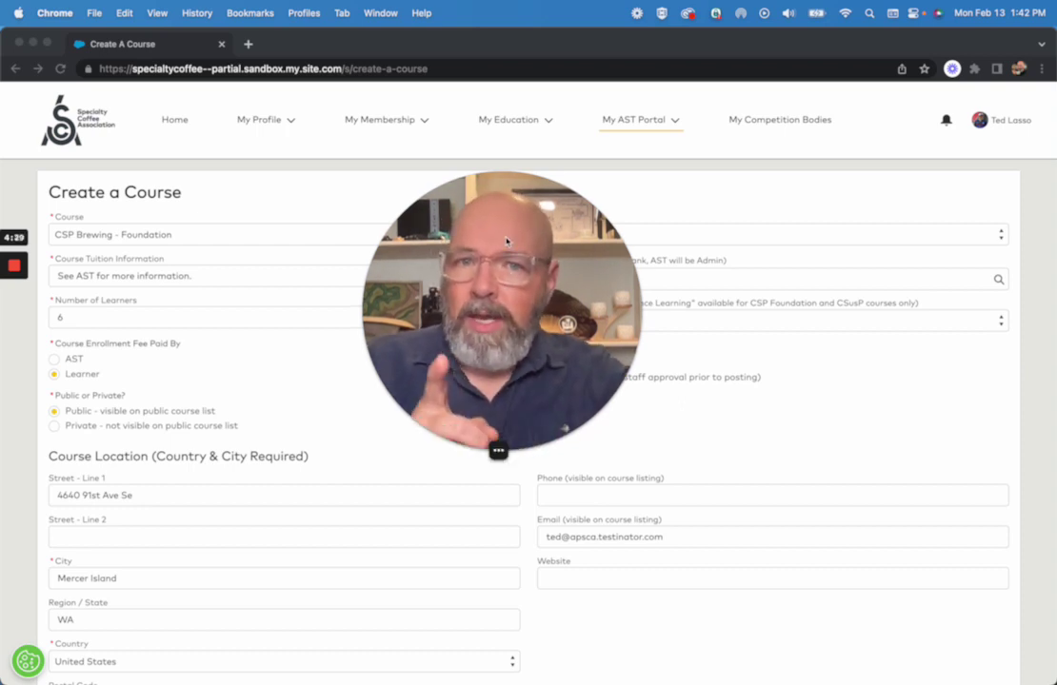
click(456, 451)
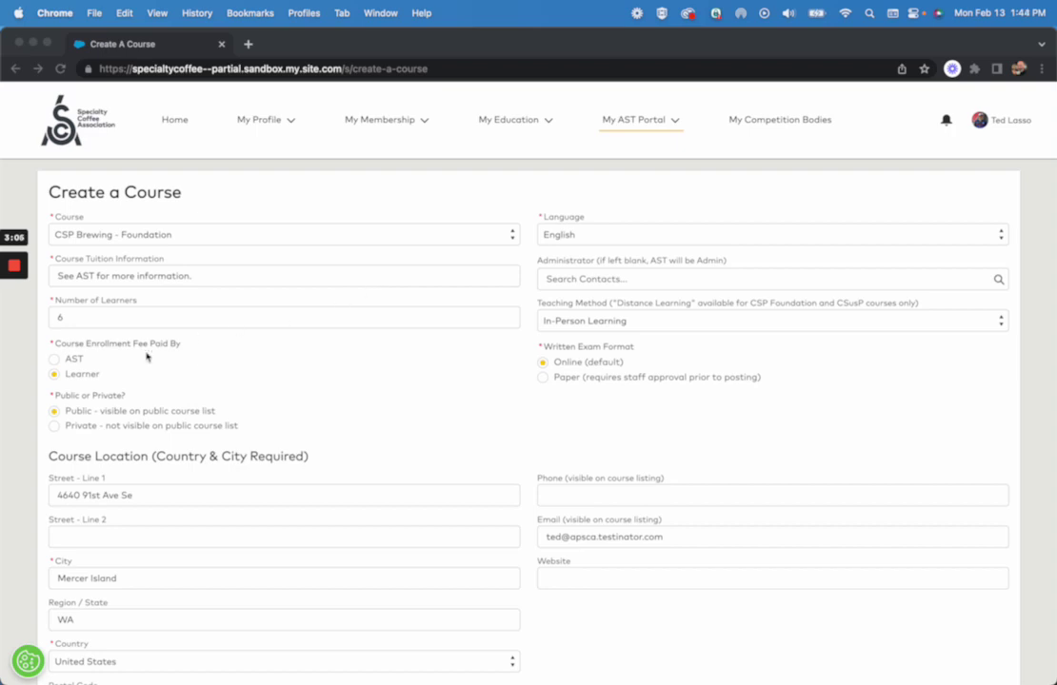
Set the course enrollment fee as paid by the AST and continue to the course outline page
click(50, 315)
click(55, 360)
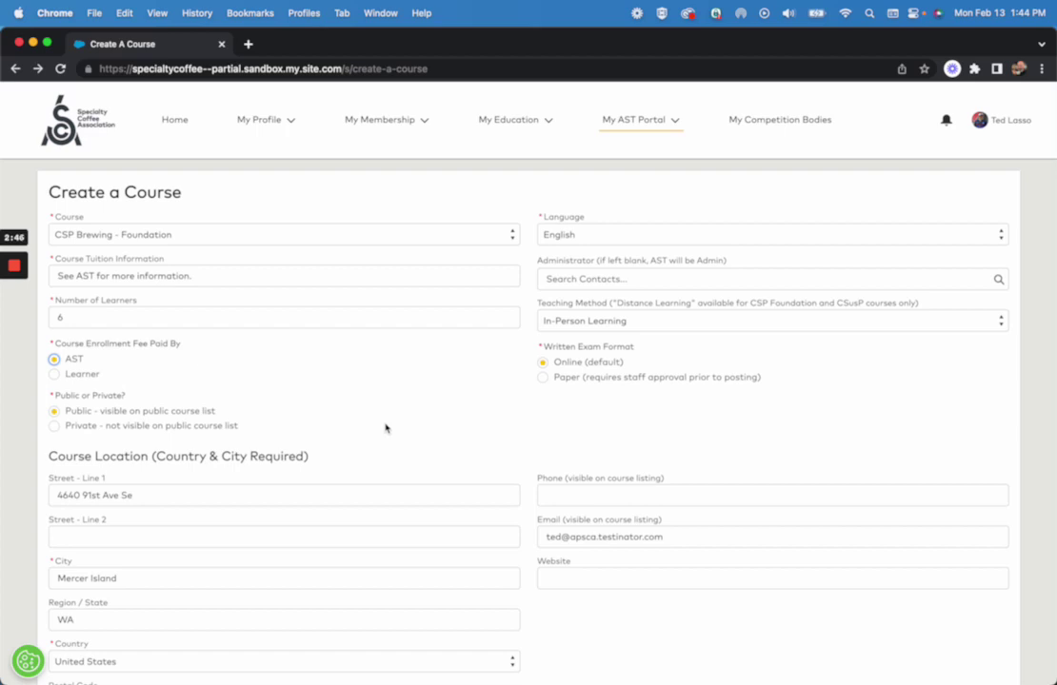
scroll(385, 427, down, 2)
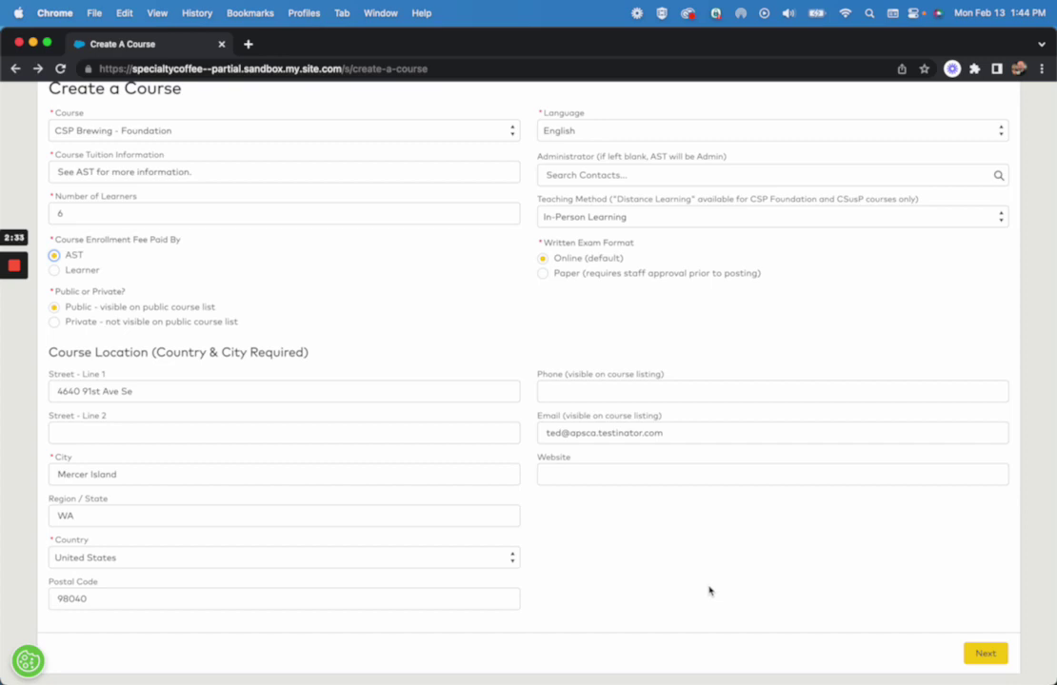
click(989, 657)
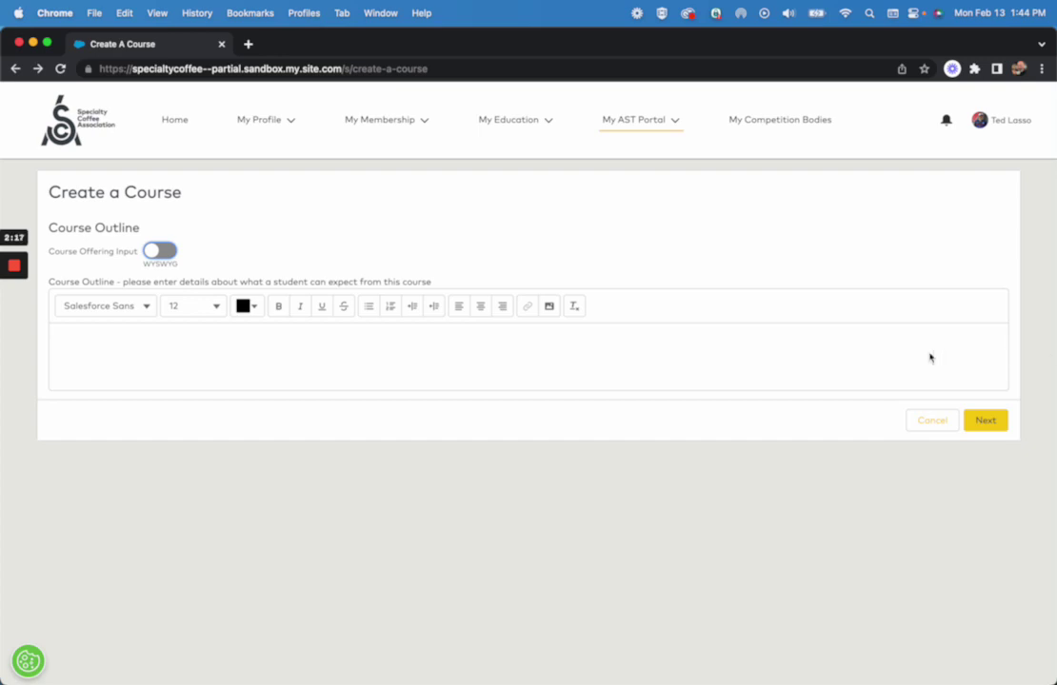
Fill in the course outline in WYSIWYG mode with the Brewing Foundation description, starting "The Brewing Foundation course introduces the learner to the different methods of brewing coffee."
click(162, 252)
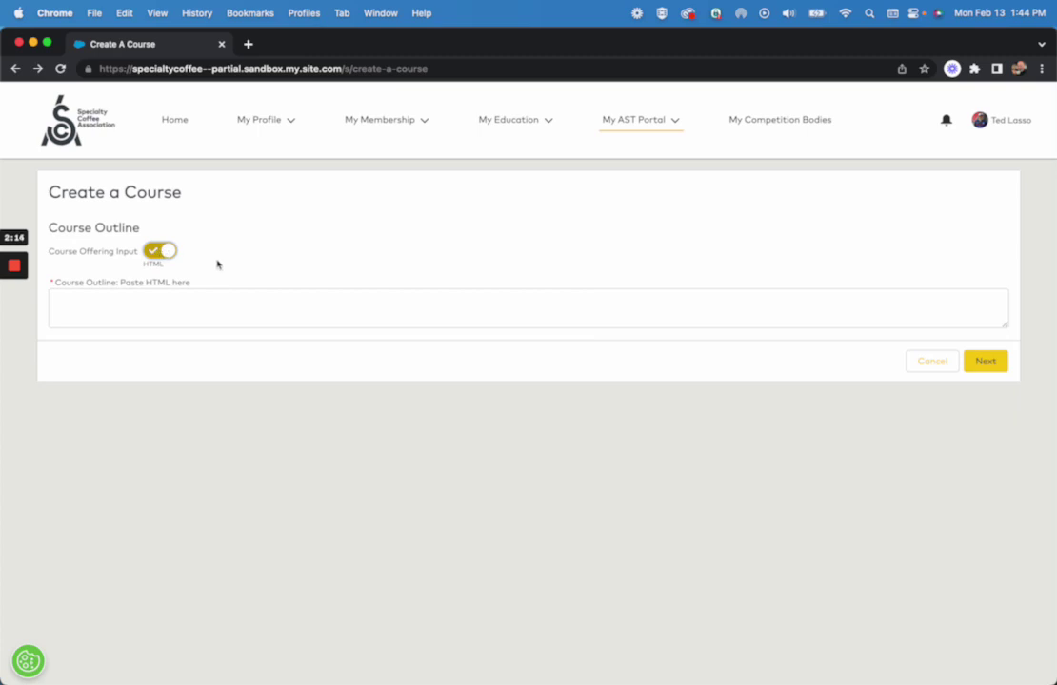
click(161, 251)
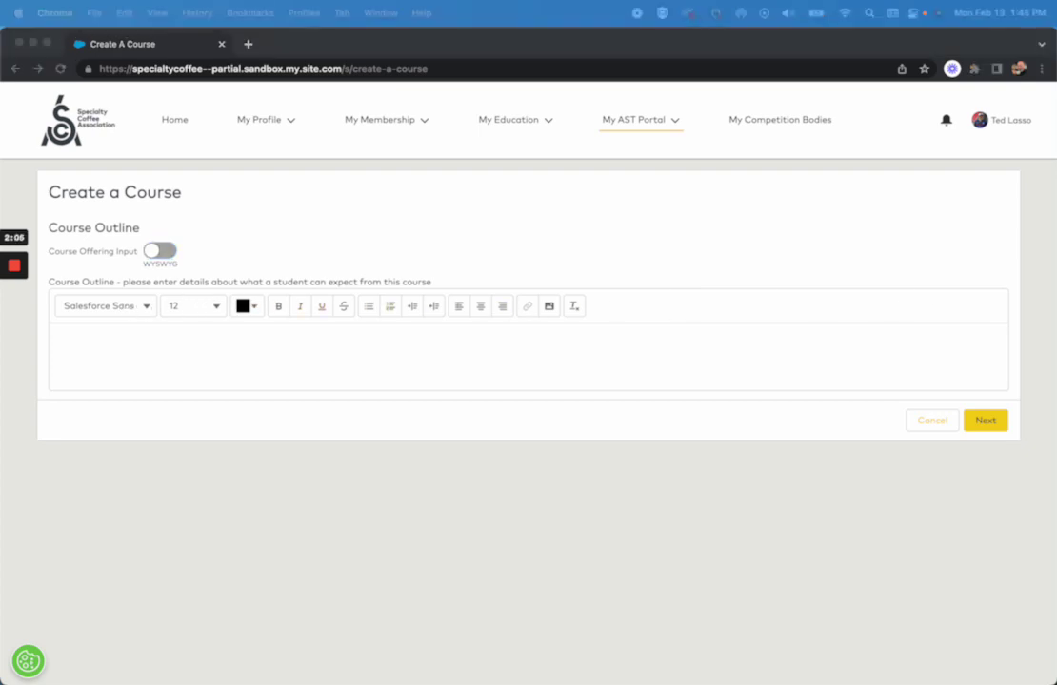
click(360, 360)
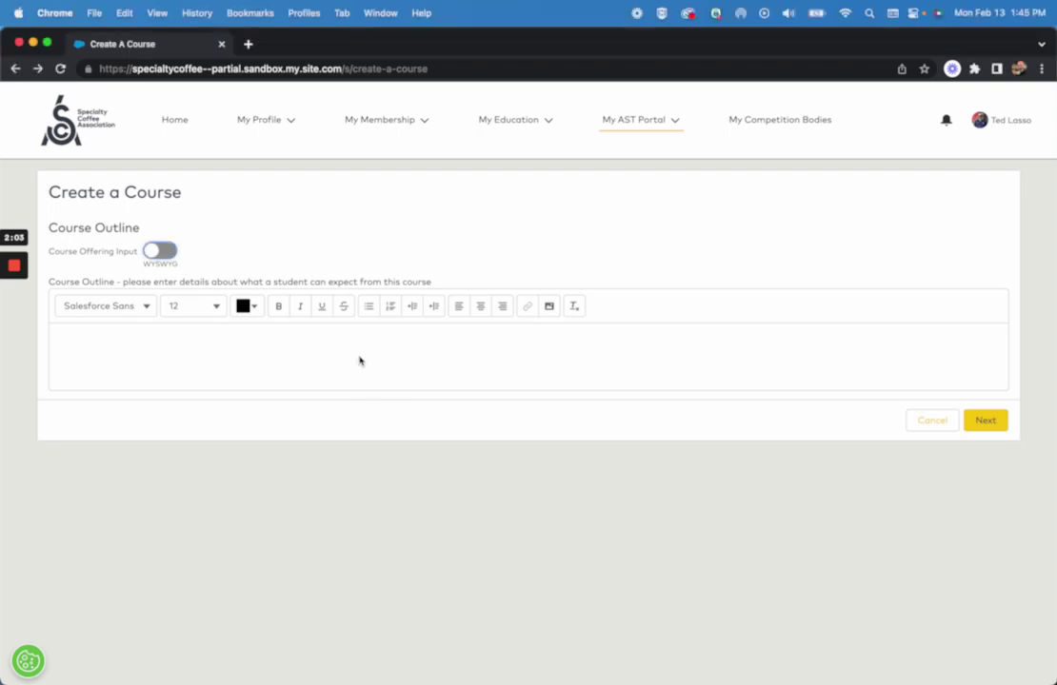
click(360, 359)
text(The Brewing Foundation course introduces the learner to the different methods of brewing coffee. The learner will receive theoretical and practical hands-on instruction for a range of devices including automatic and manual gravity brewers, as well as other commonly used brewers within their local culture. Learners will also explore how to produce a tasty brew based on an understanding of the essential brewing elements and an analysis of their brew results.)
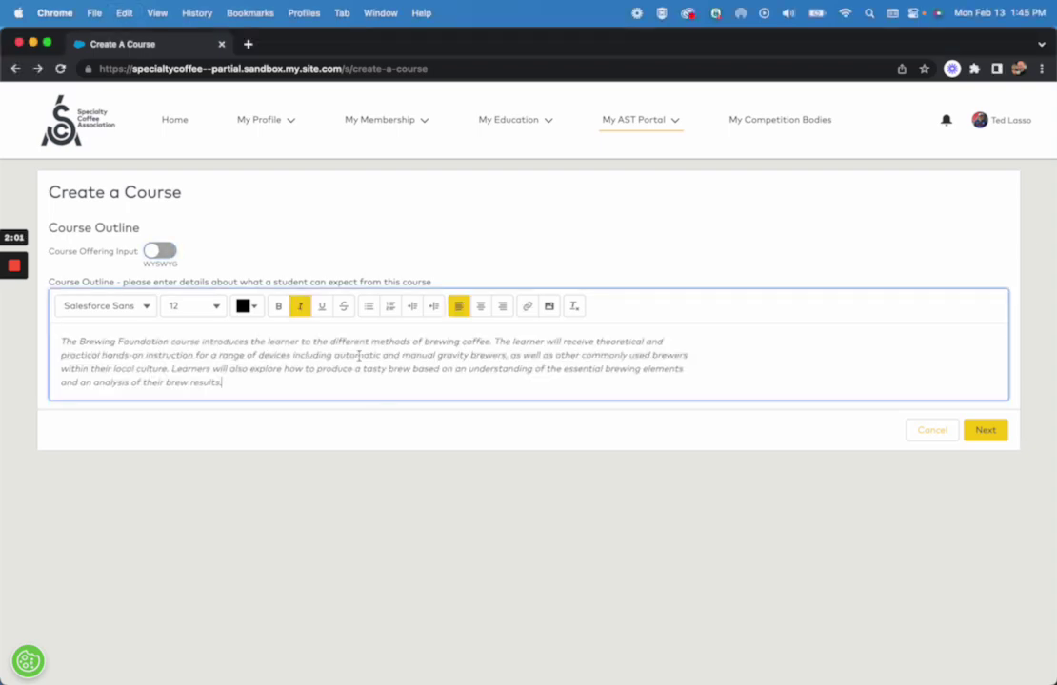
Remove the italics from the whole course outline and make the words "Brewing Foundation" bold
drag(260, 385, 56, 346)
click(300, 305)
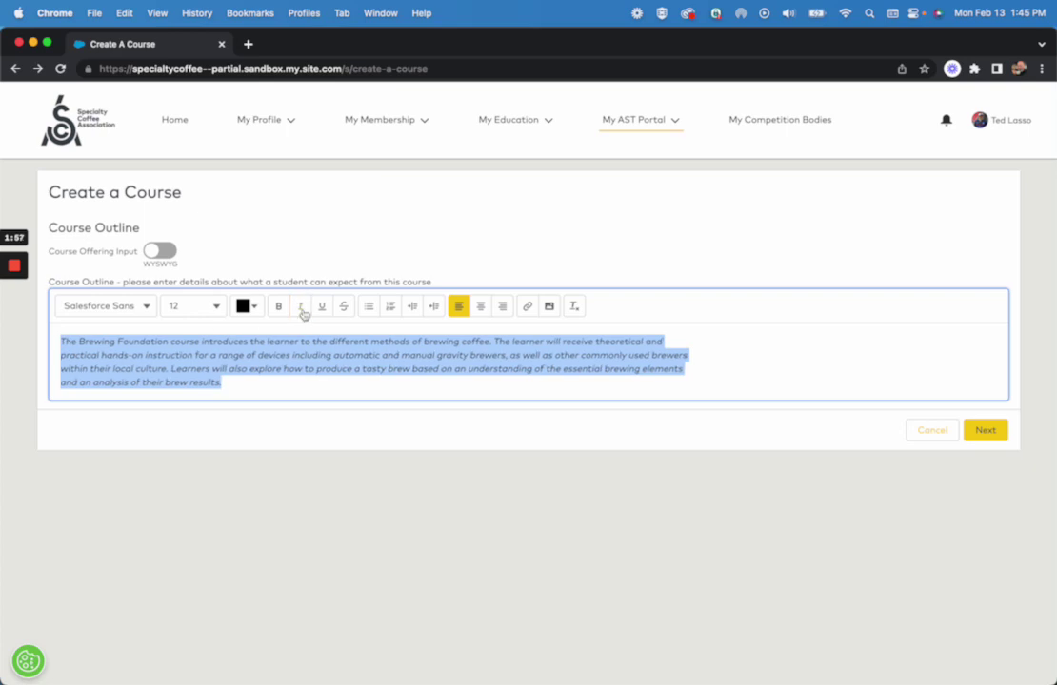
click(365, 385)
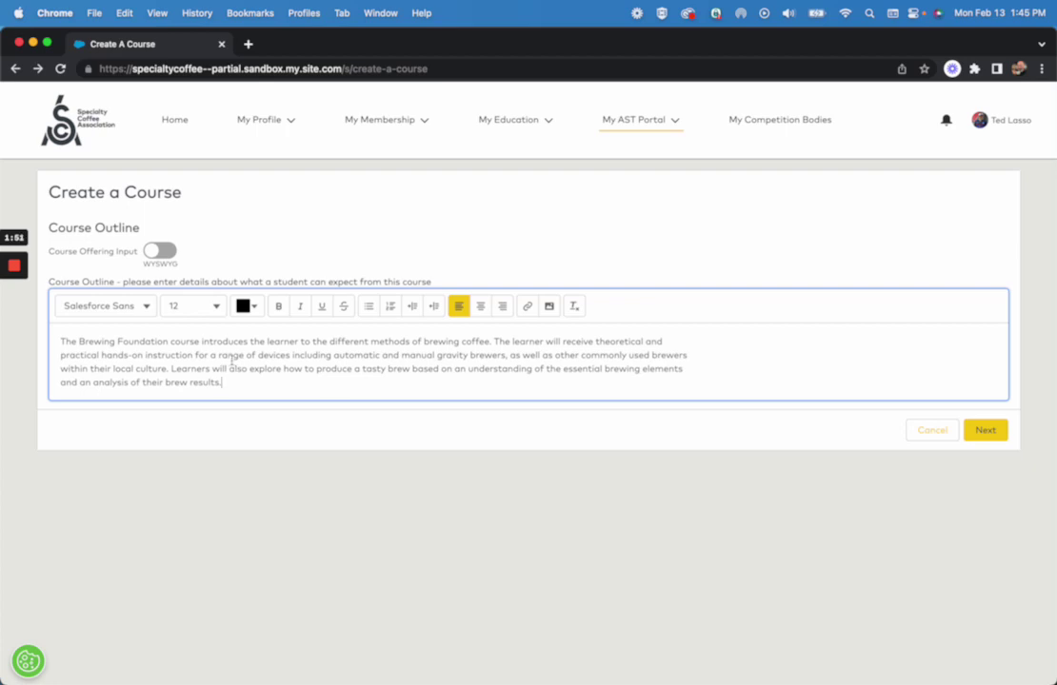
drag(170, 341, 78, 341)
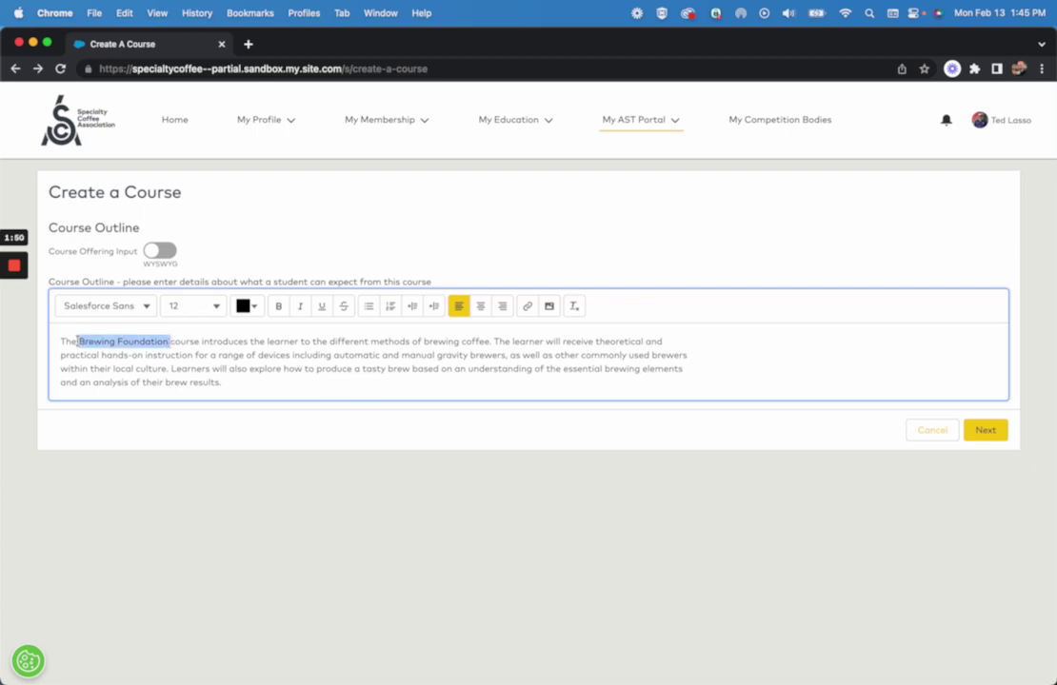
click(280, 306)
click(368, 369)
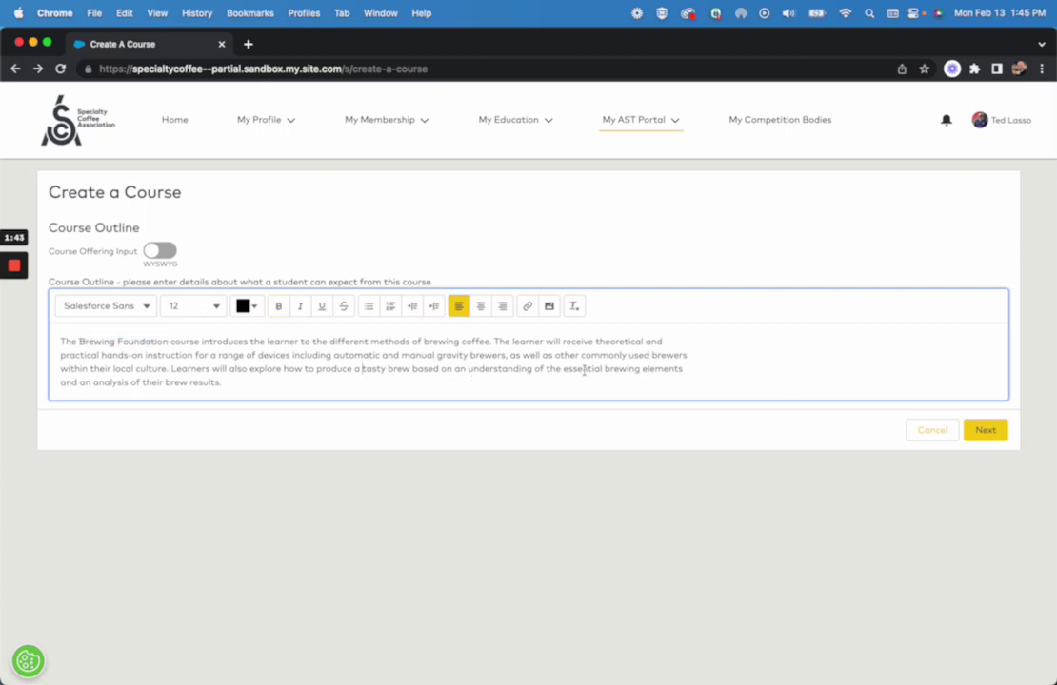
Add a course session starting Mar 2, 2023 at 12:00 PM with a length of 4 hours and save it
click(986, 432)
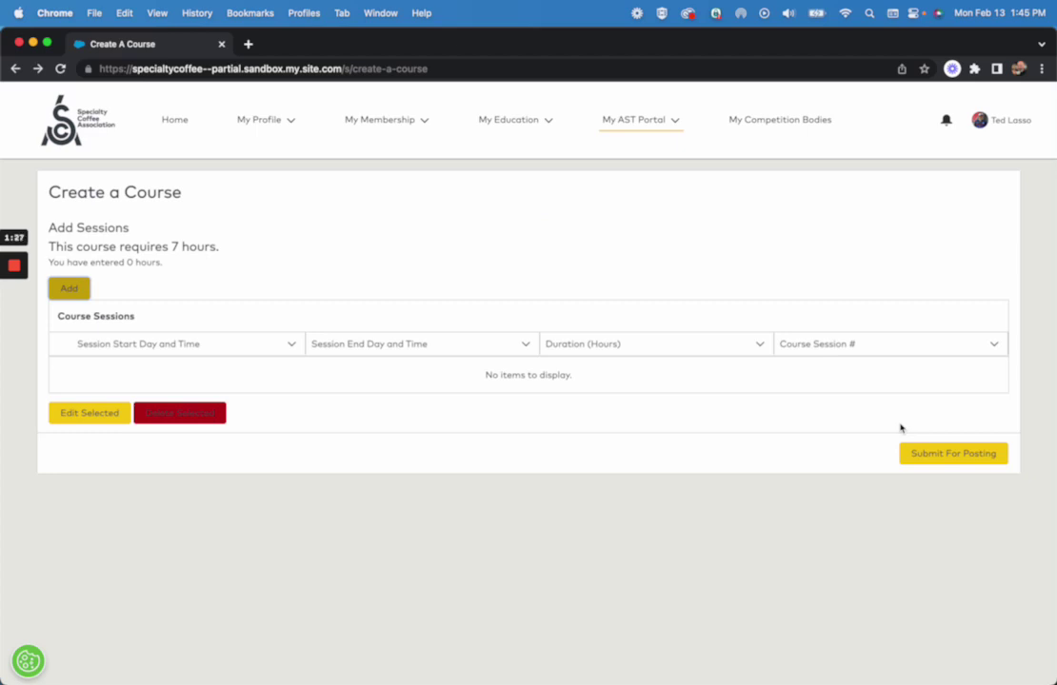
click(72, 295)
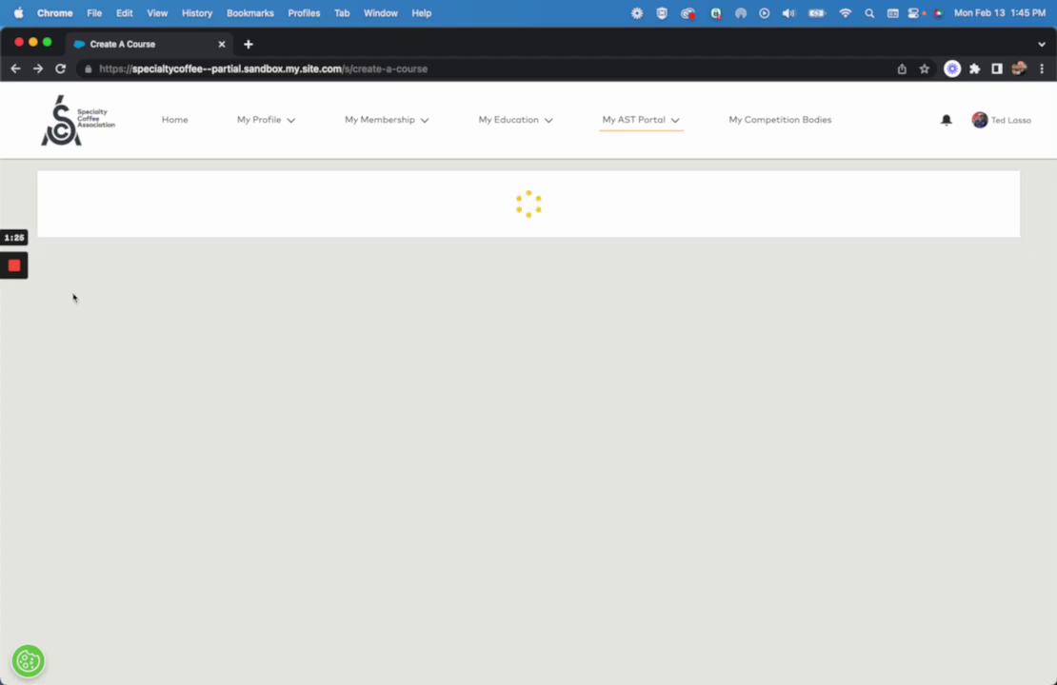
click(134, 303)
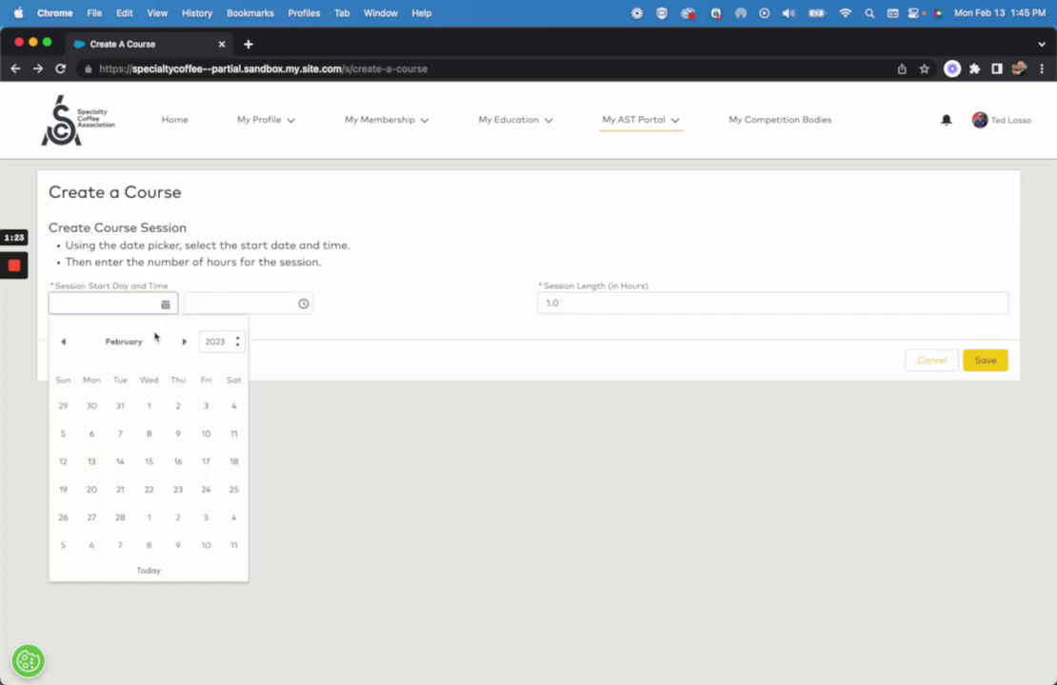
click(180, 521)
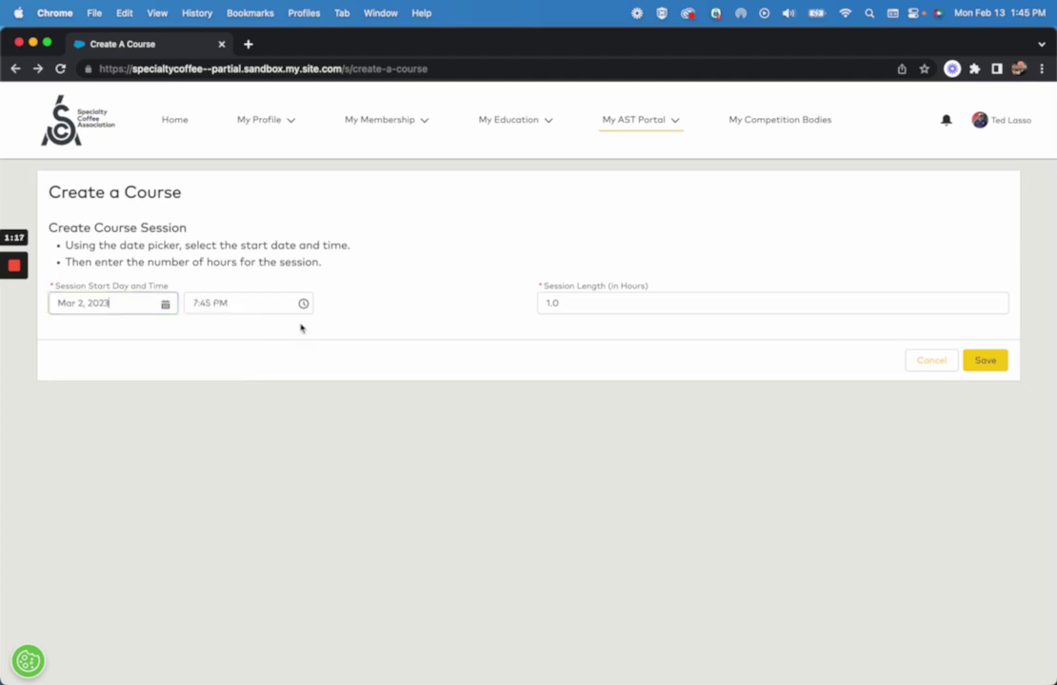
click(283, 301)
scroll(273, 414, up, 10)
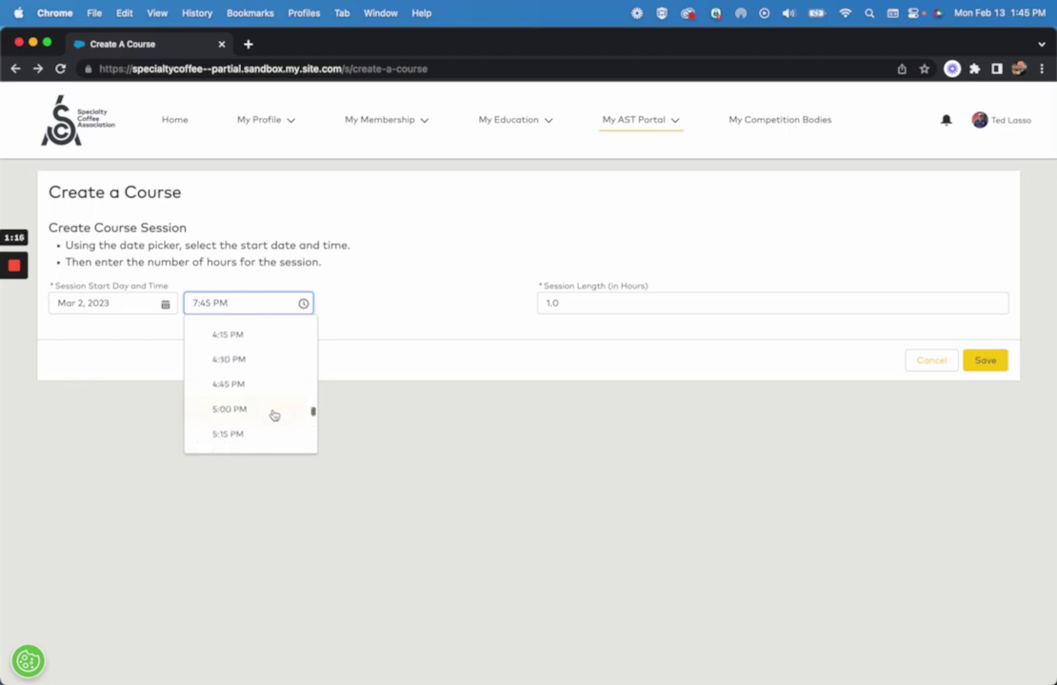
scroll(273, 415, up, 8)
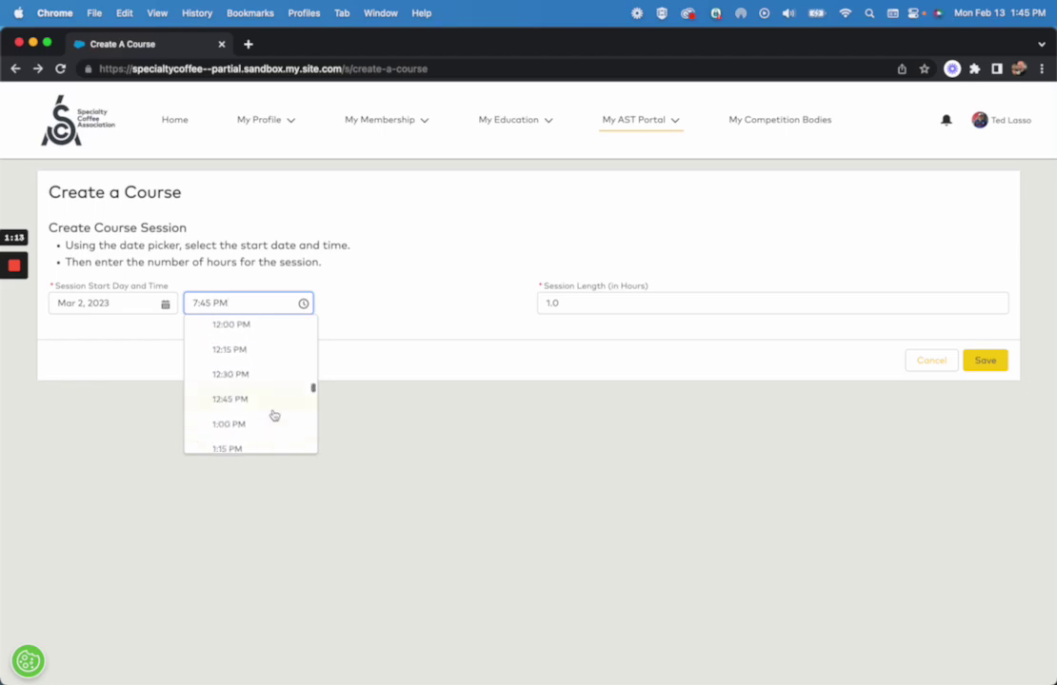
click(271, 354)
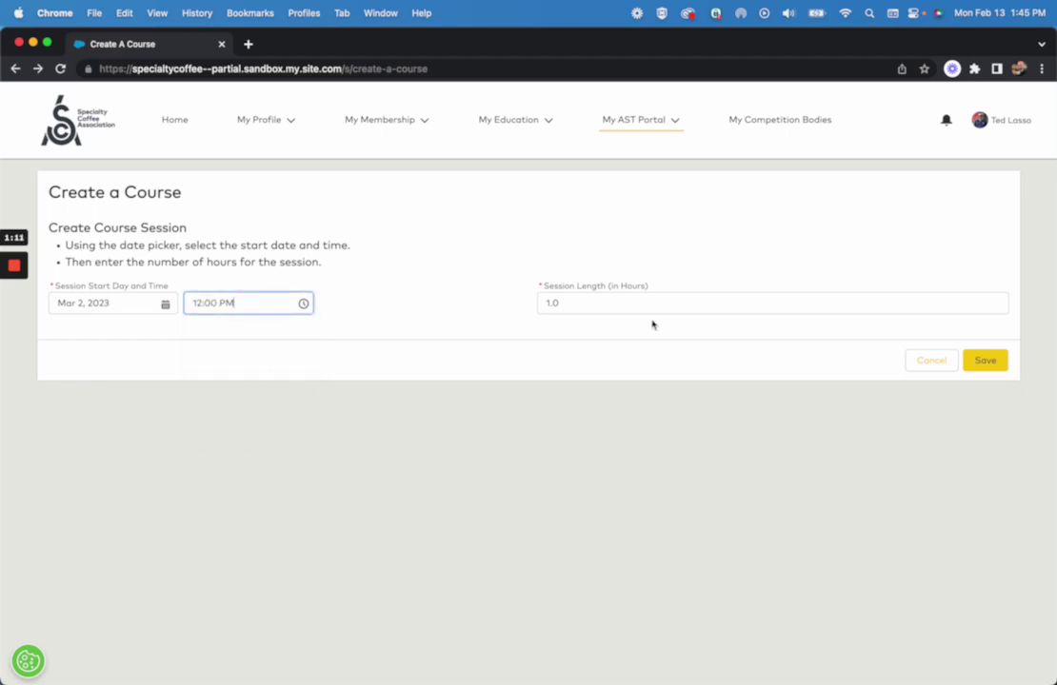
click(600, 306)
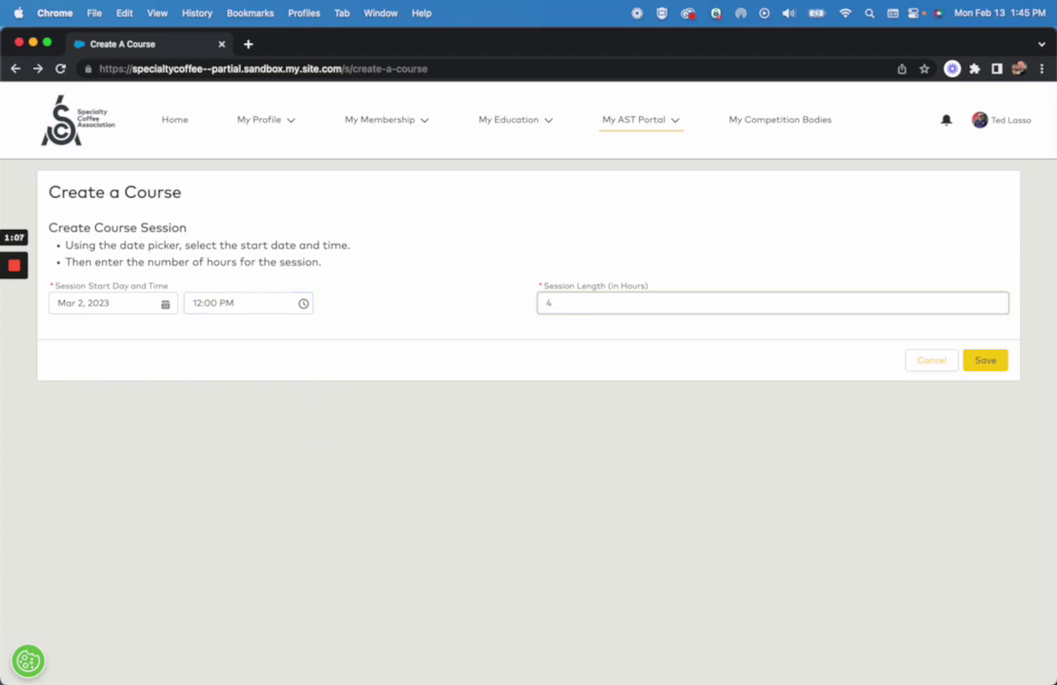
text(4)
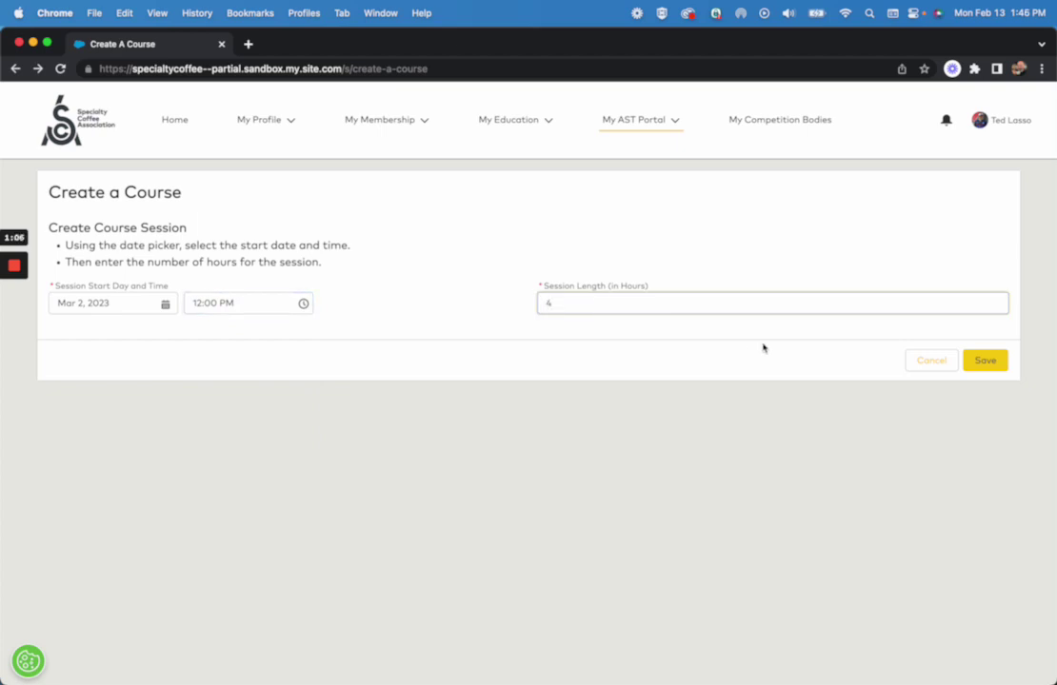
click(987, 362)
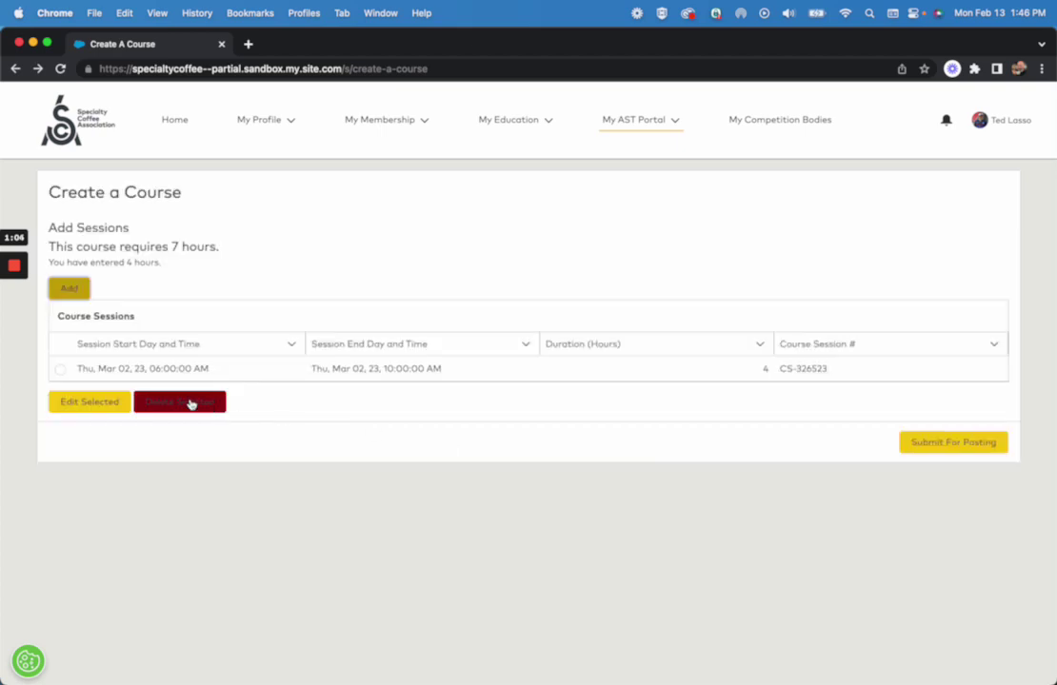
Add a second course session starting Mar 3, 2023 at 12:00 PM with a length of 4 hours and save it
click(69, 291)
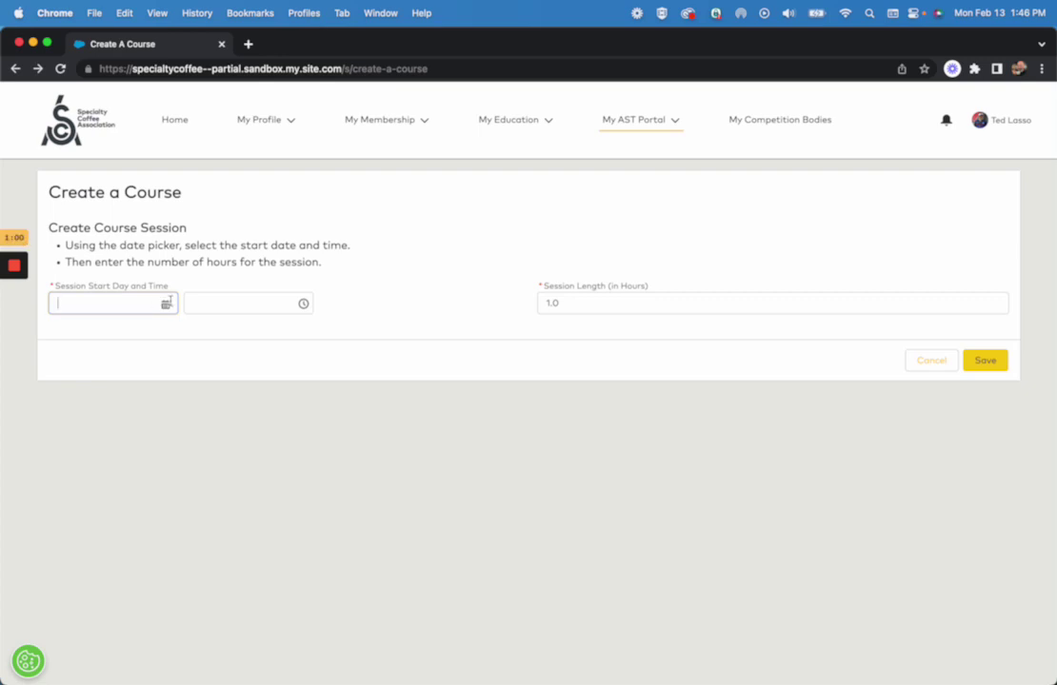
click(164, 303)
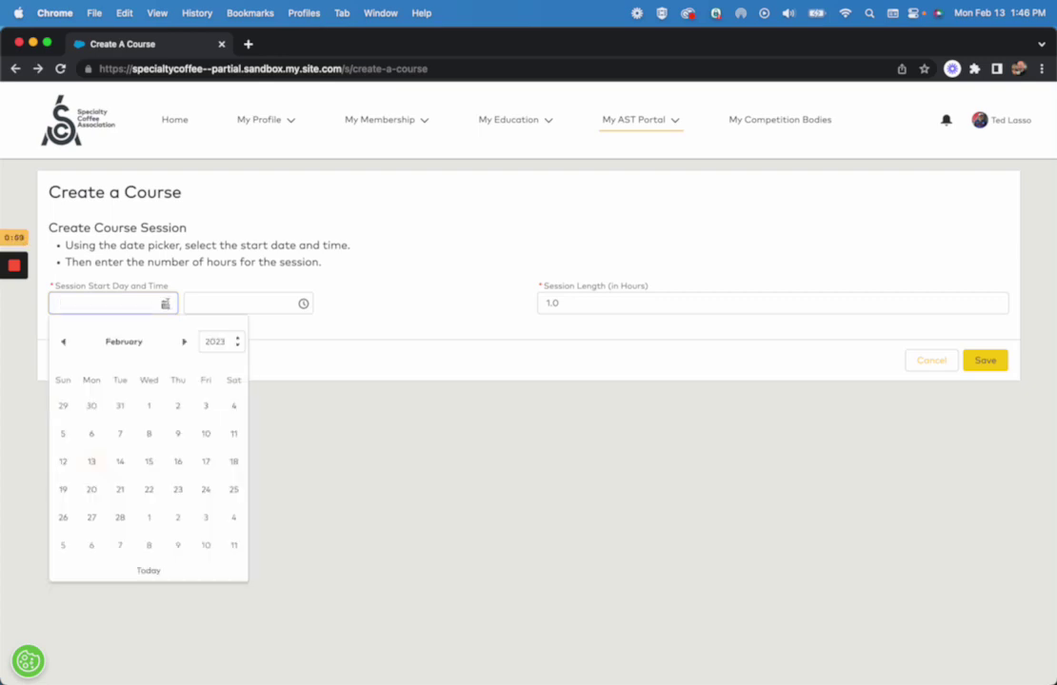
click(206, 517)
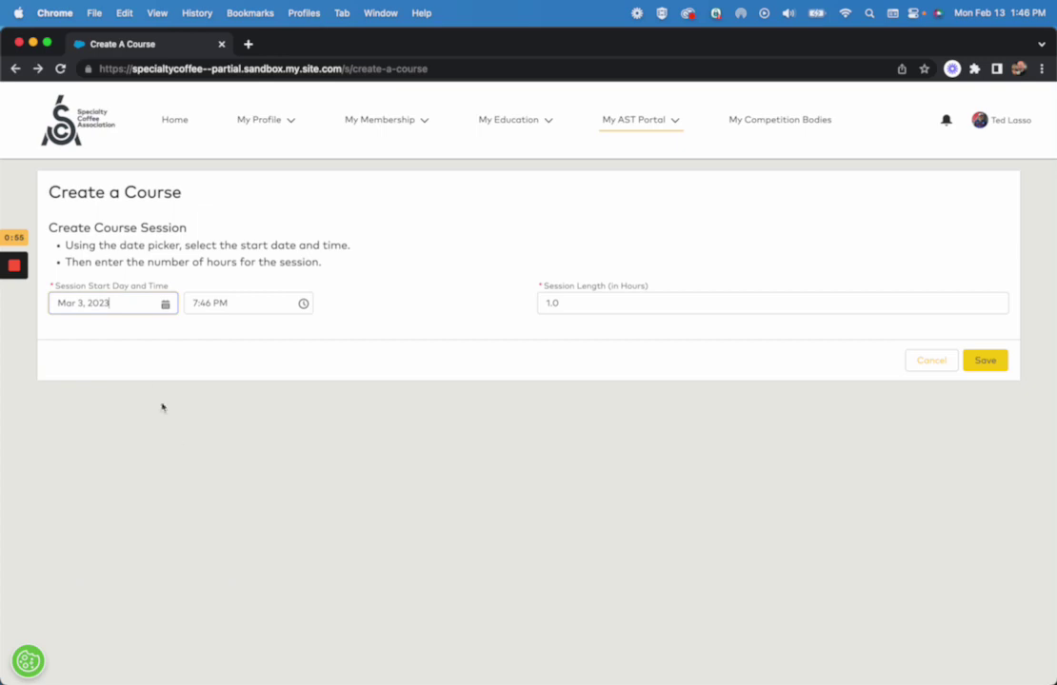
click(274, 304)
scroll(258, 370, up, 10)
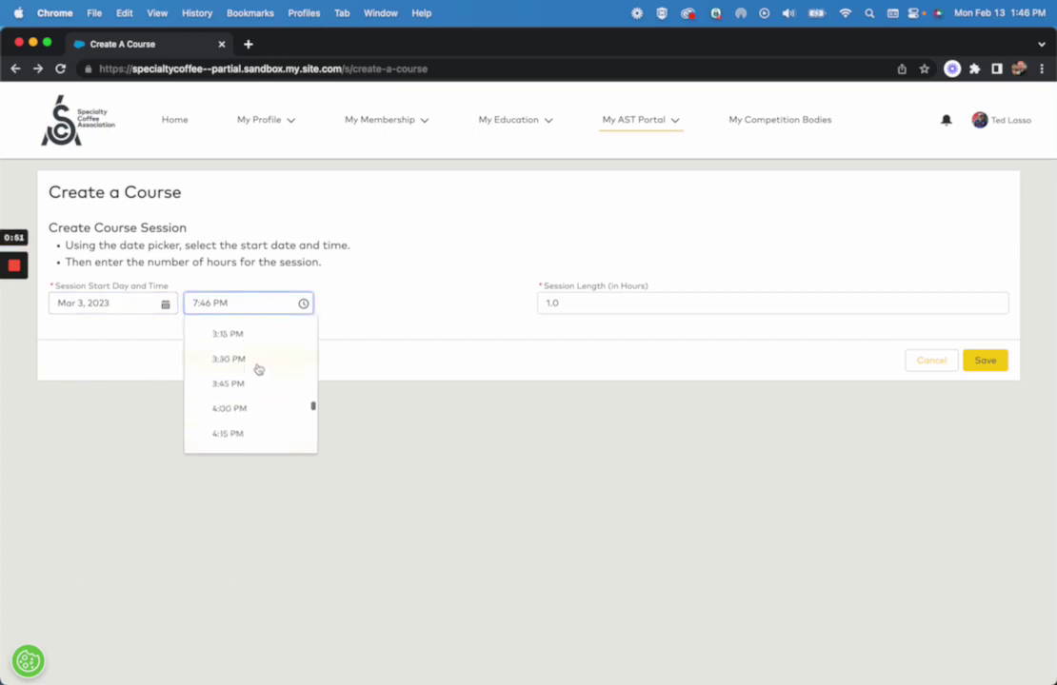
scroll(258, 370, up, 5)
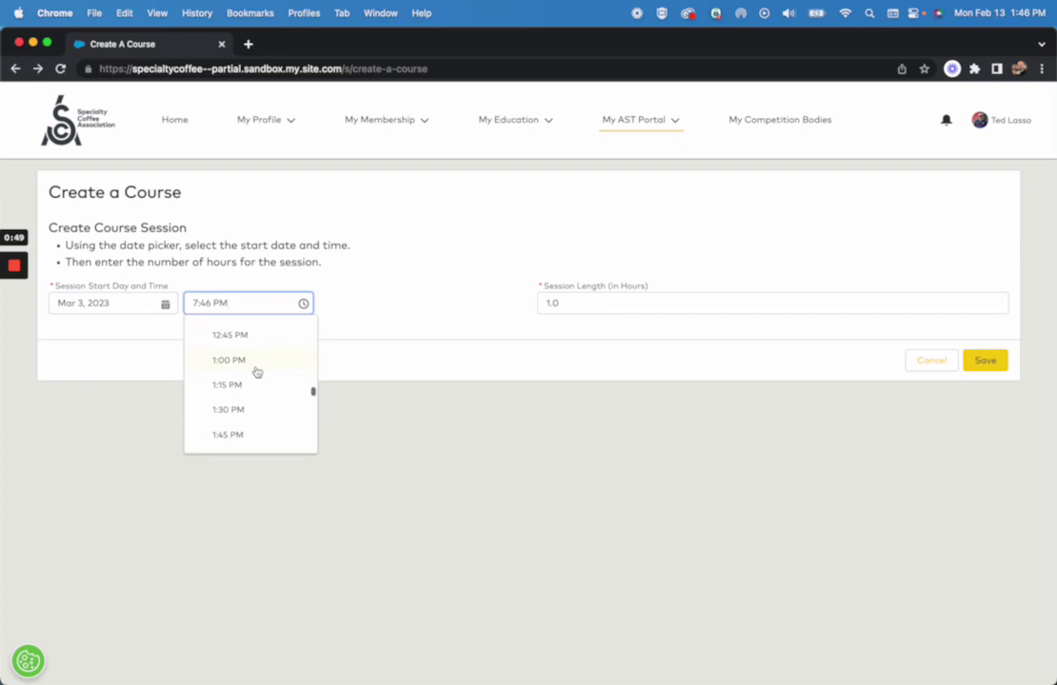
scroll(257, 373, up, 3)
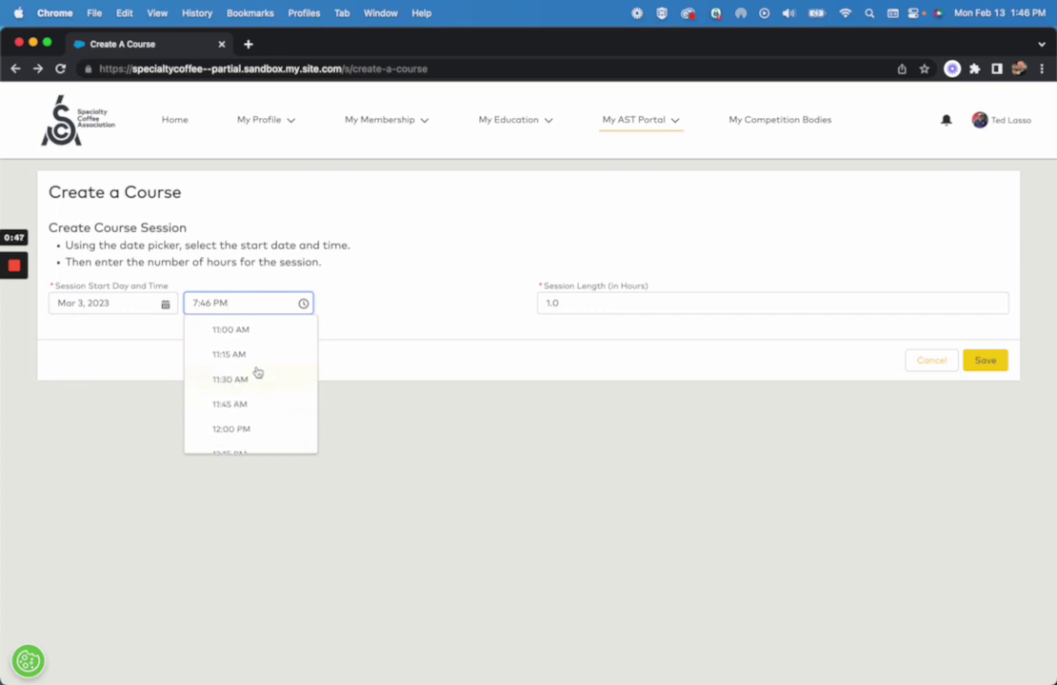
click(255, 391)
click(597, 301)
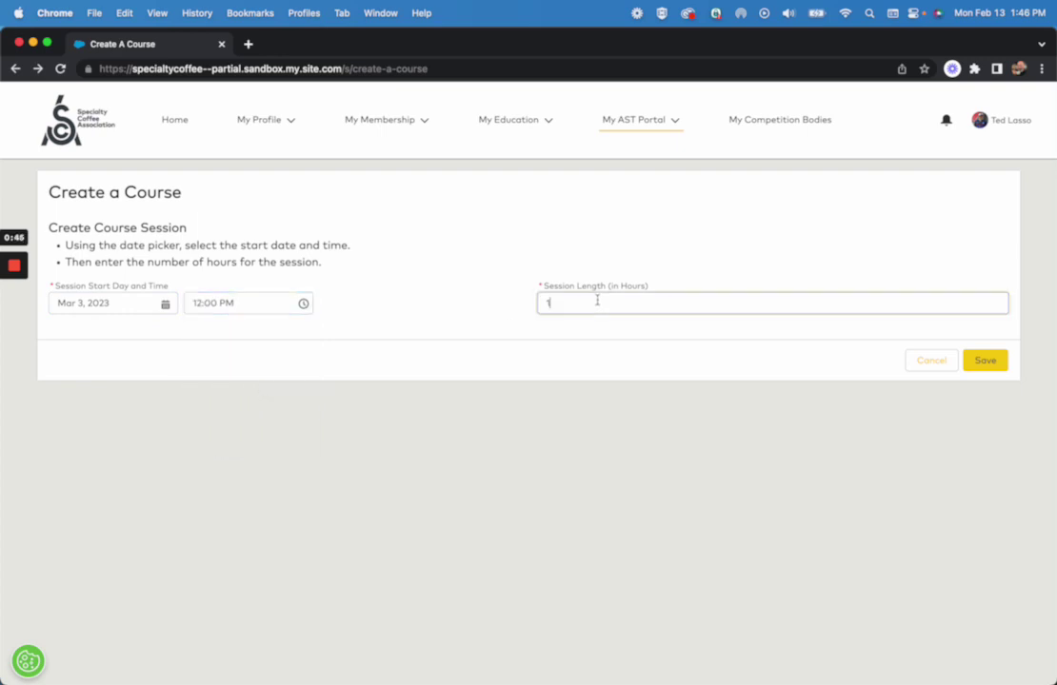
text(4)
click(987, 360)
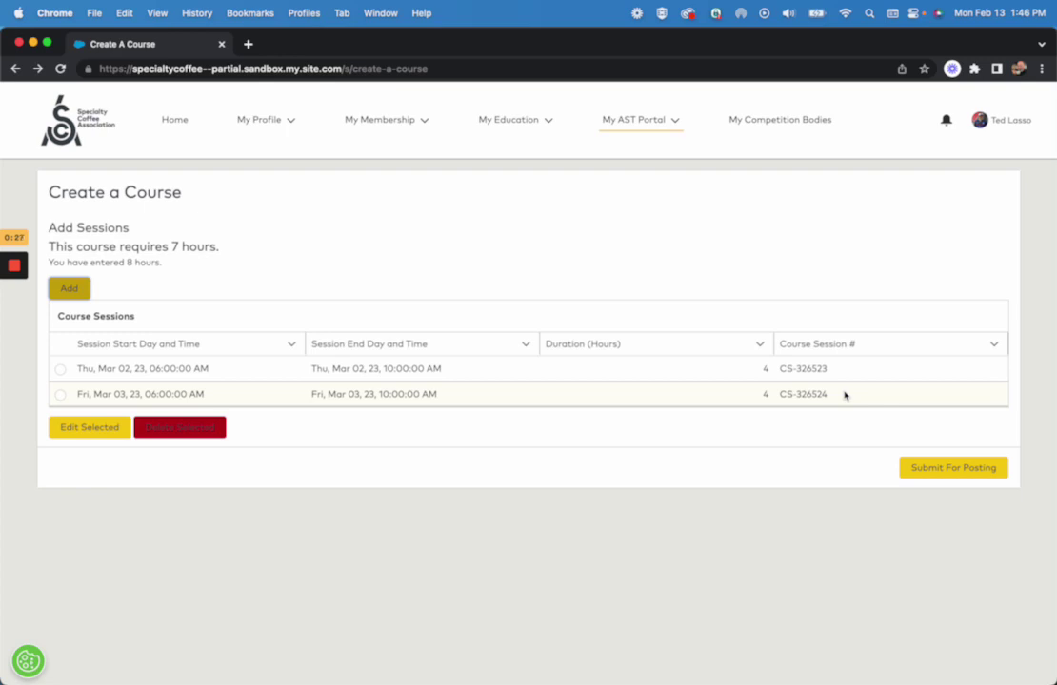
Submit the course for posting and leave the course announcement page
click(960, 474)
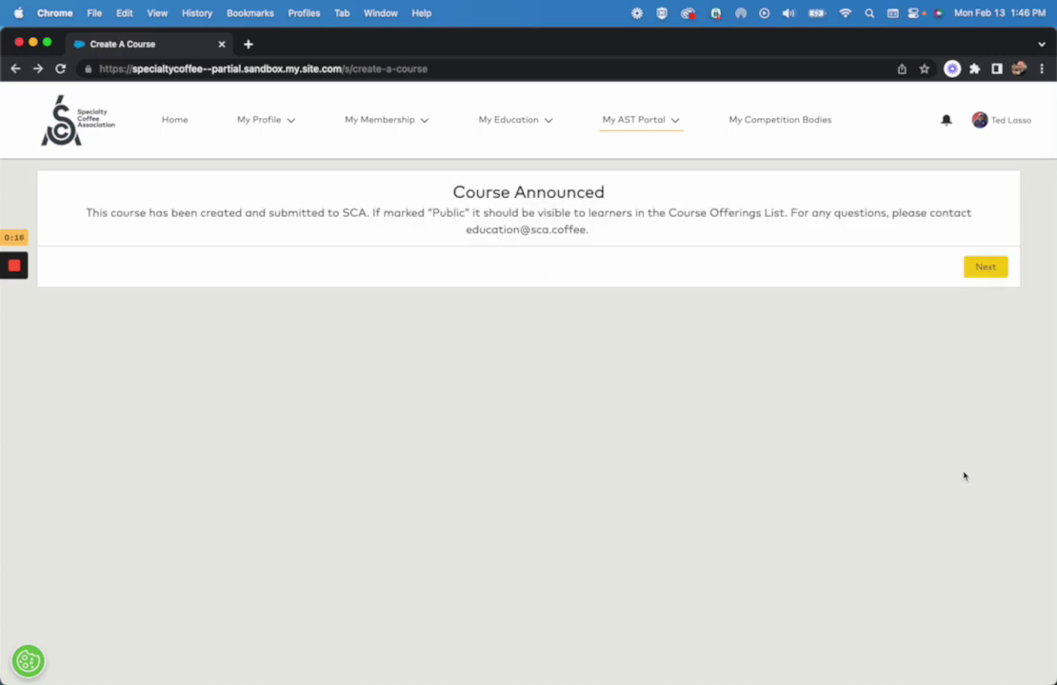
click(986, 267)
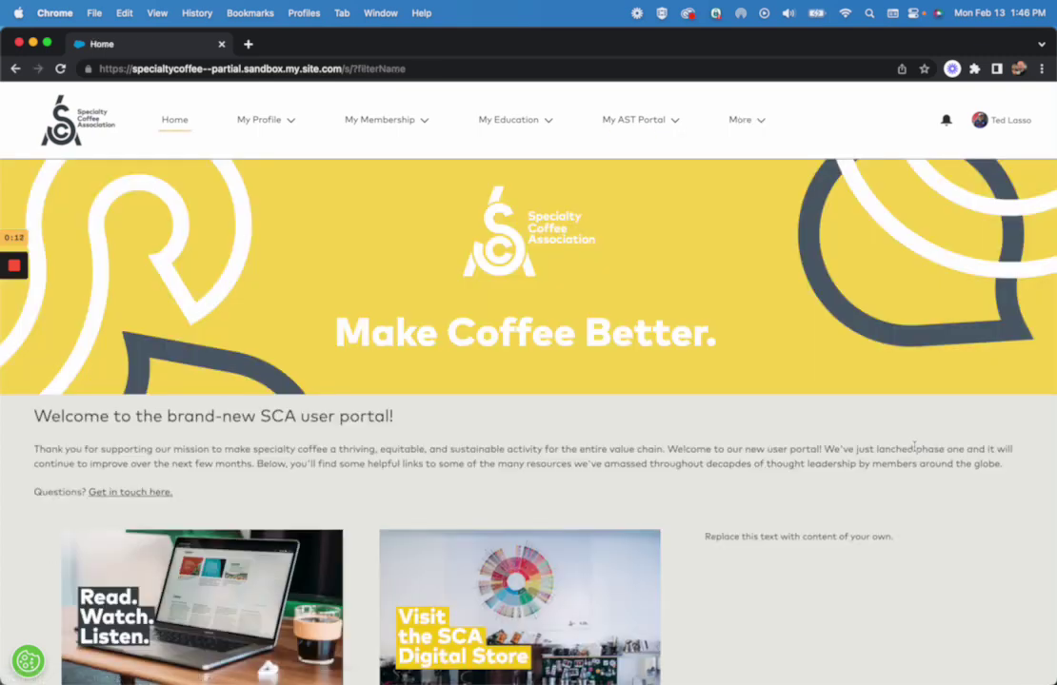
Show the education options to reach the course finder
click(543, 121)
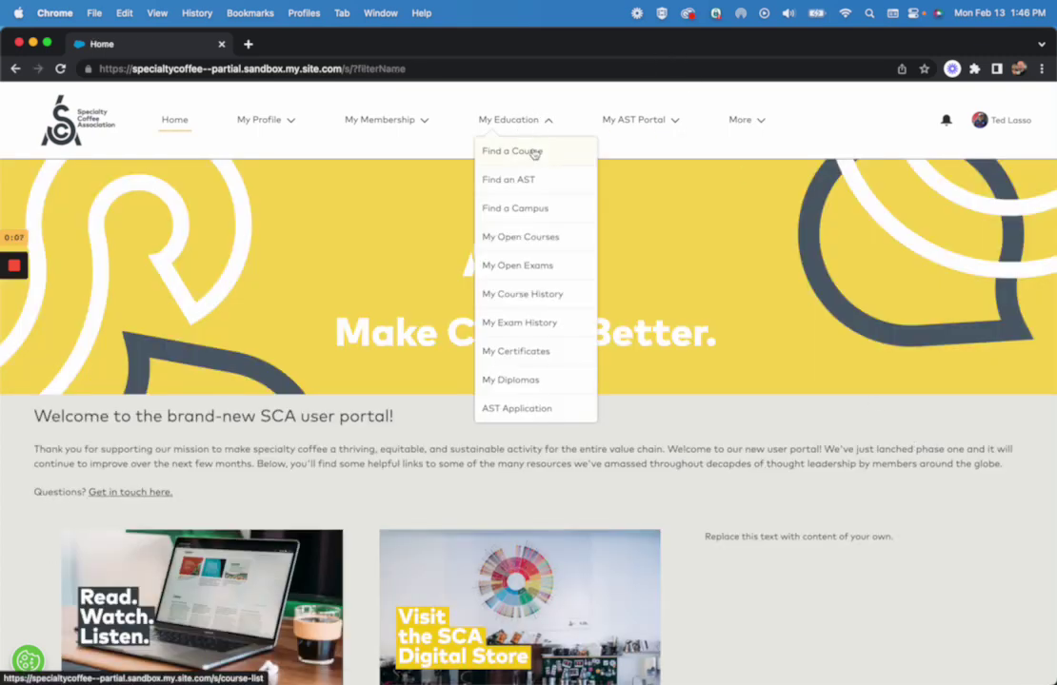